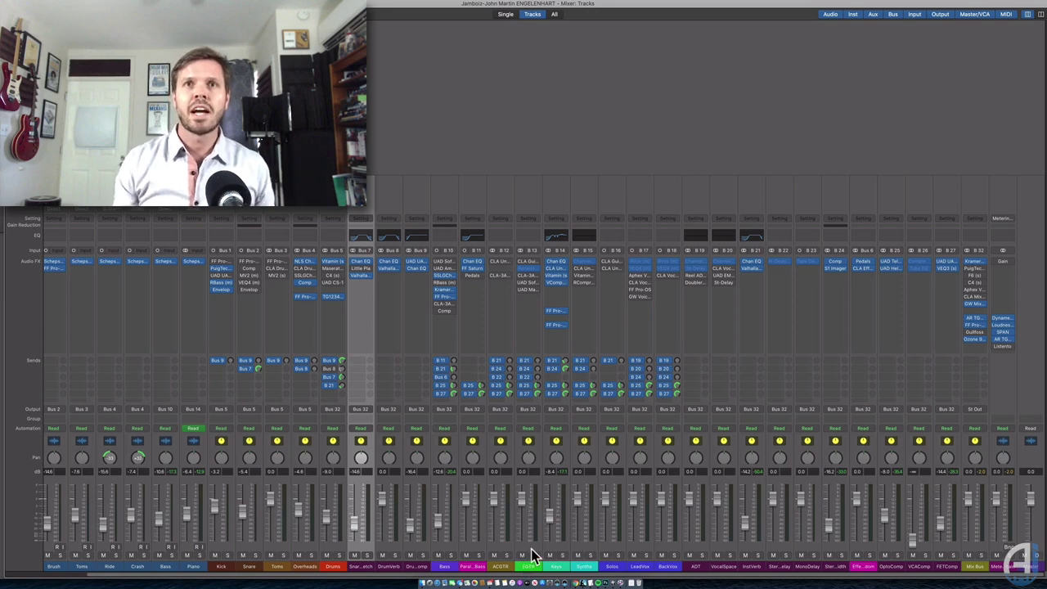
Step: Open the Keys channel's FabFilter Pro-MB, showing its low-mid band, and reposition the plugin window
scroll(536, 571, "right", 1)
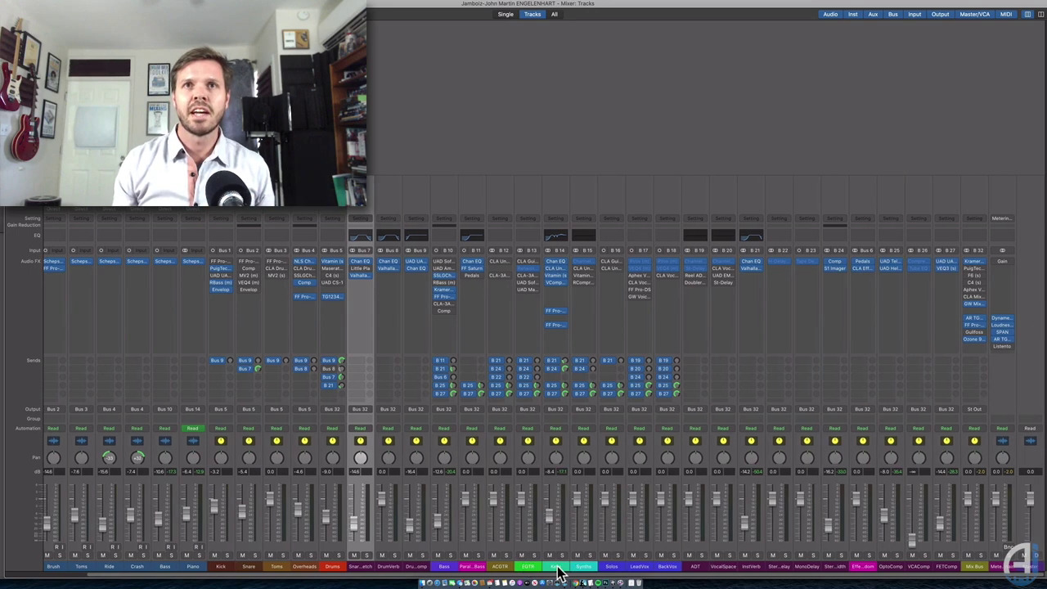
left_click(554, 567)
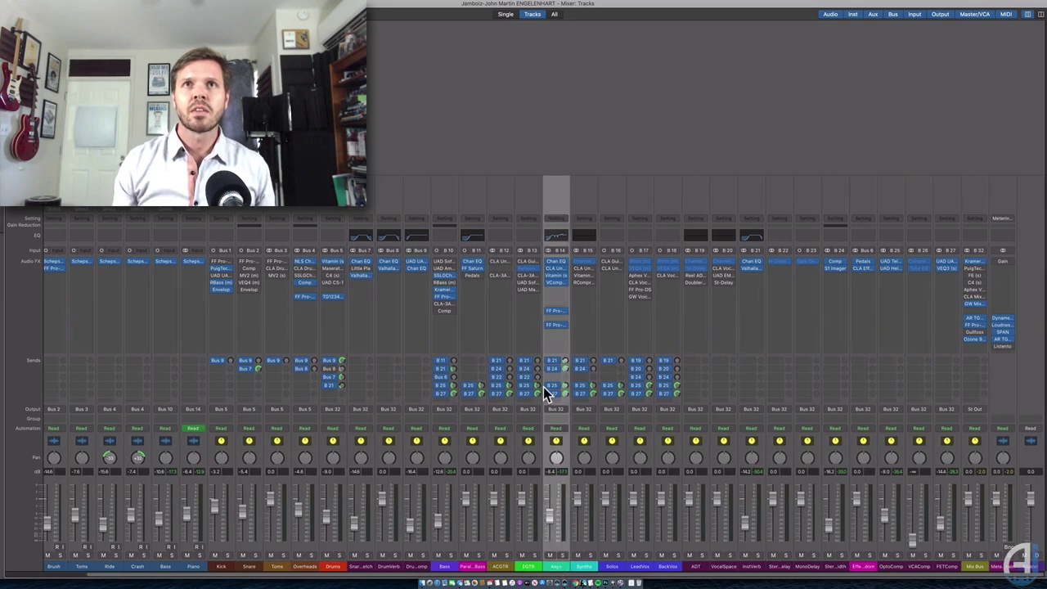
left_click(554, 313)
left_click_drag(648, 203, 771, 193)
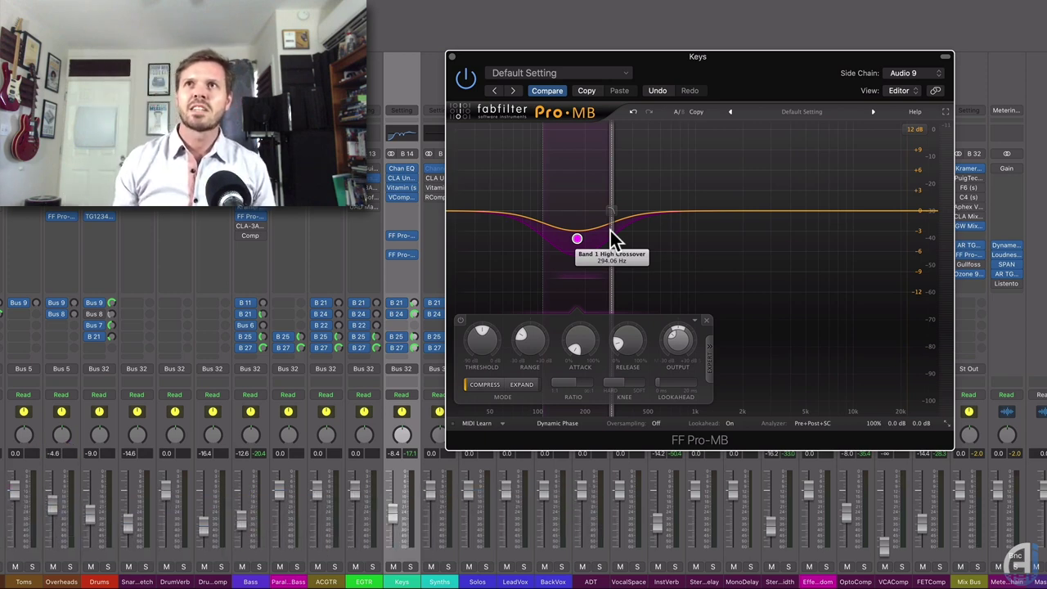
left_click_drag(798, 70, 740, 38)
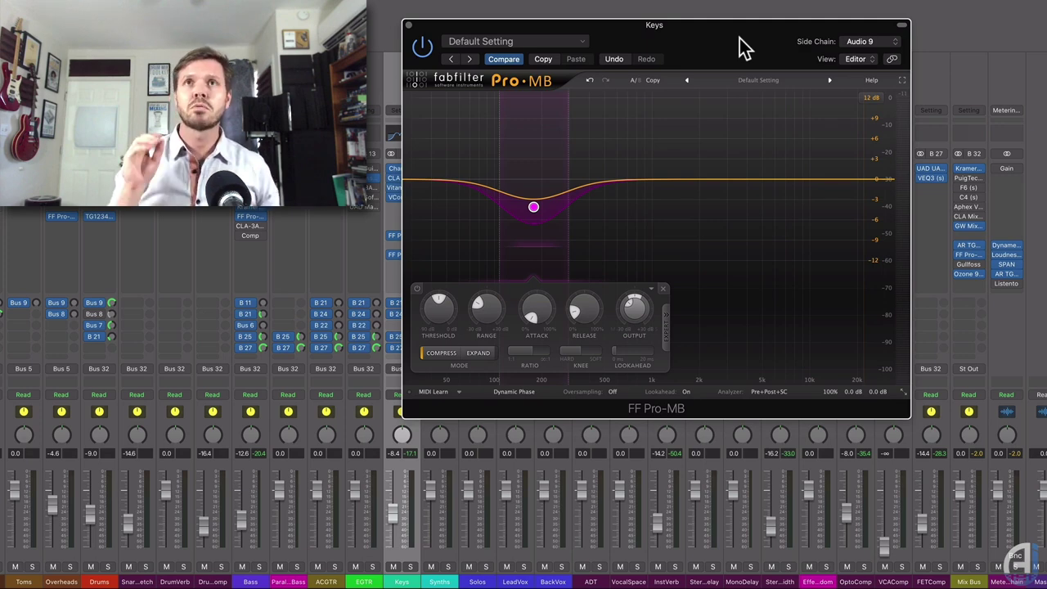
mouse_move(533, 206)
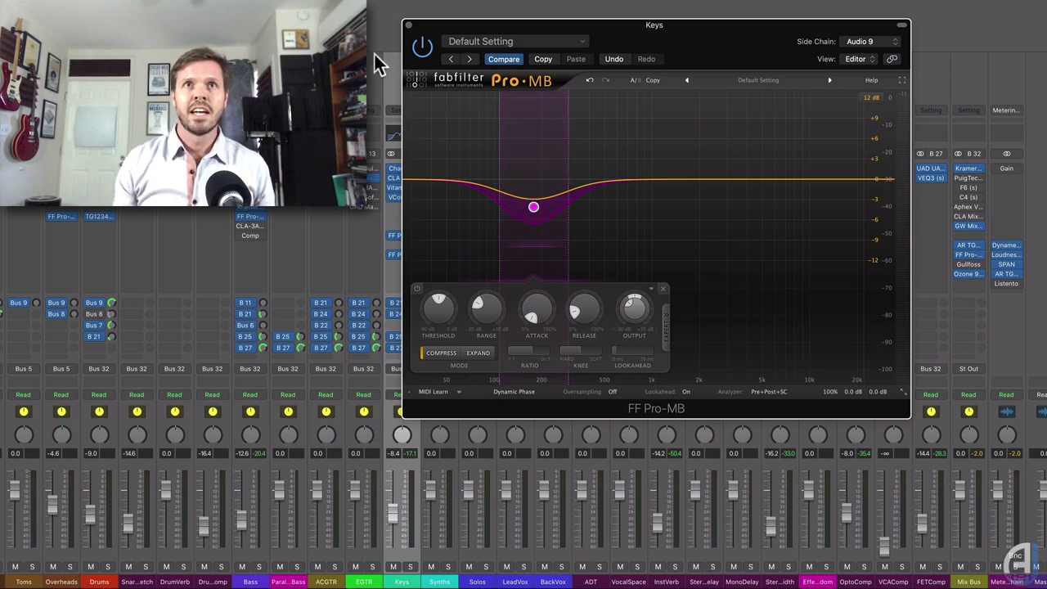
left_click_drag(516, 49, 606, 29)
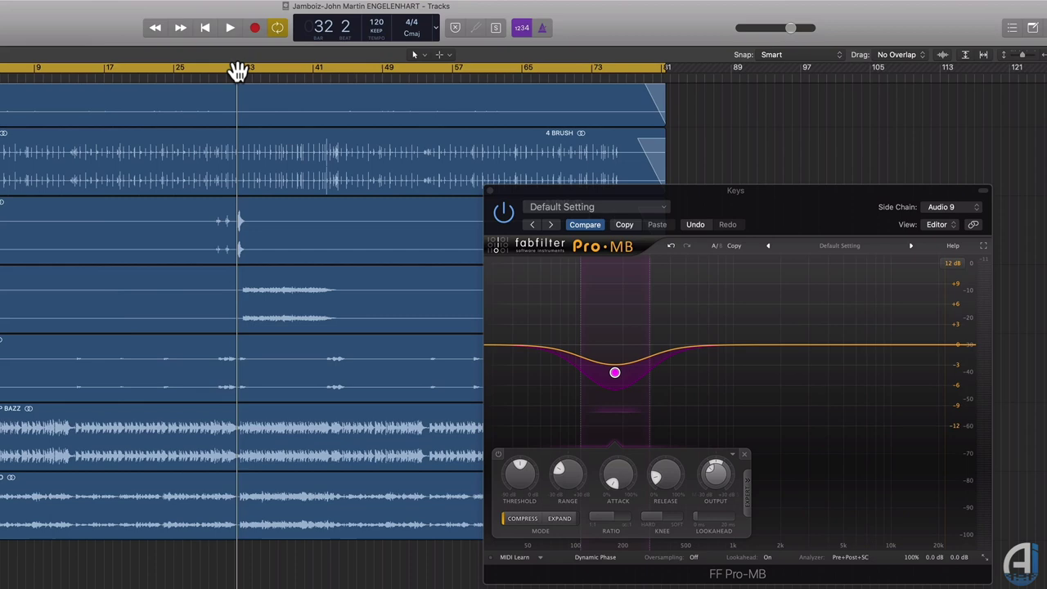
Step: Turn off Cycle, start playback, and switch the Keys Pro-MB off and back on to compare
left_click(237, 71)
key("space")
scroll(333, 299, "down", 5)
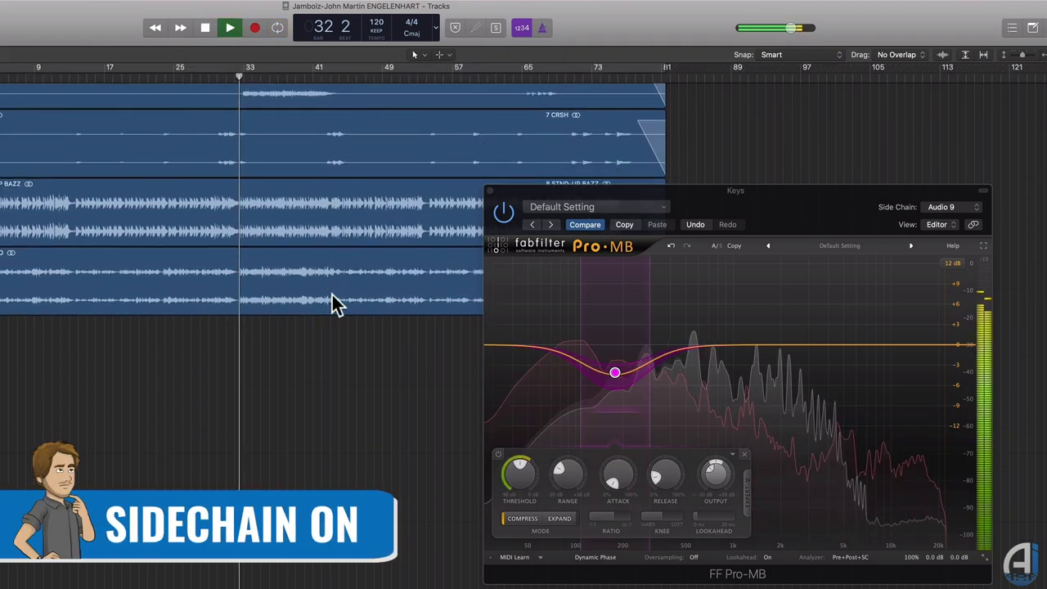
left_click(504, 214)
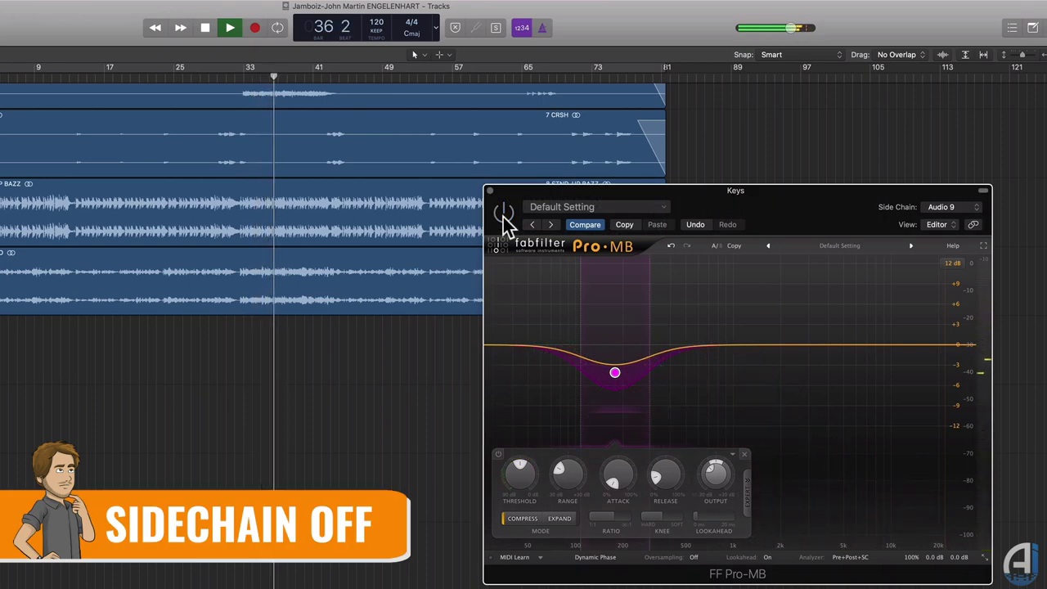
left_click(504, 214)
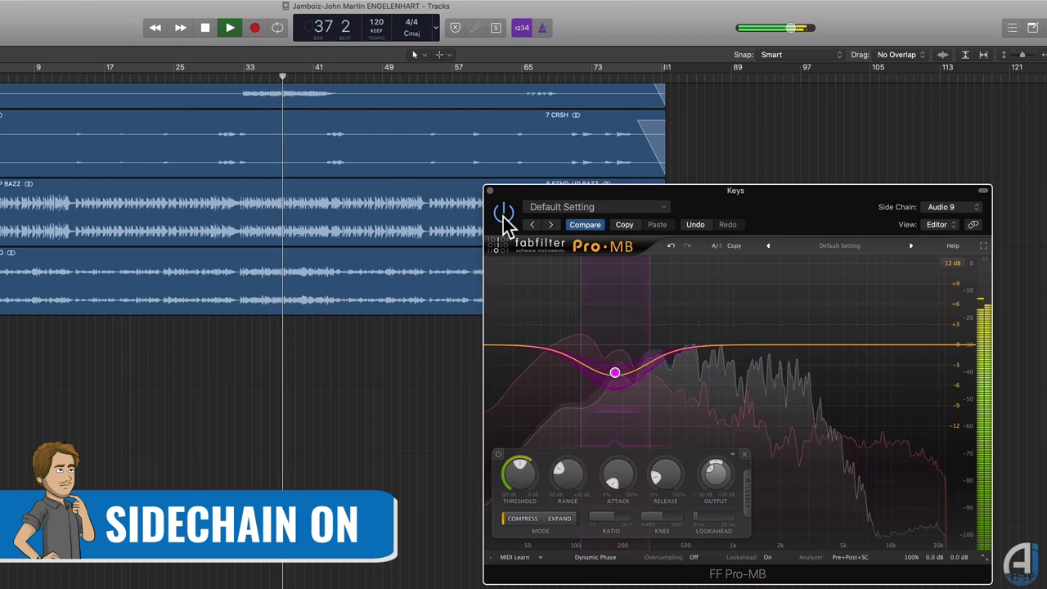
Step: Bypass Pro-MB again from bar 33, re-enable it, stop playback, and set the playhead to bar 31
mouse_move(621, 376)
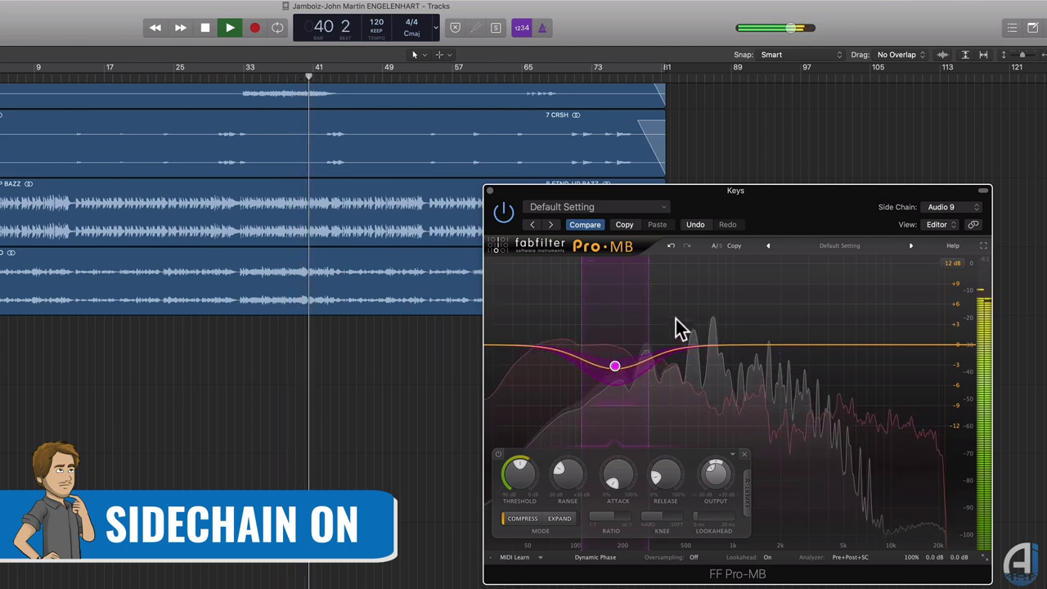
left_click(505, 210)
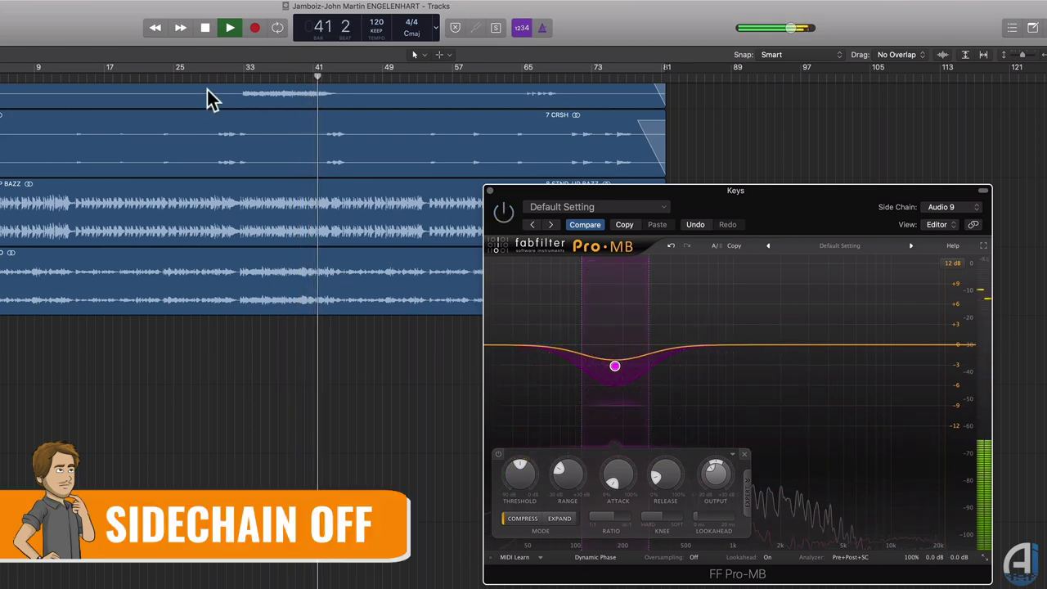
left_click(244, 76)
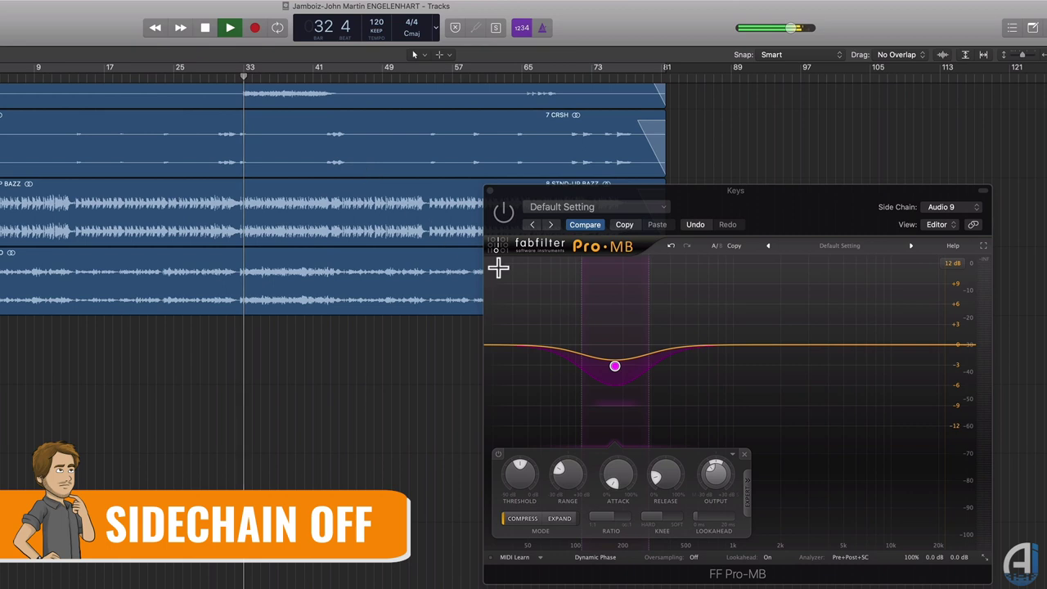
left_click(505, 215)
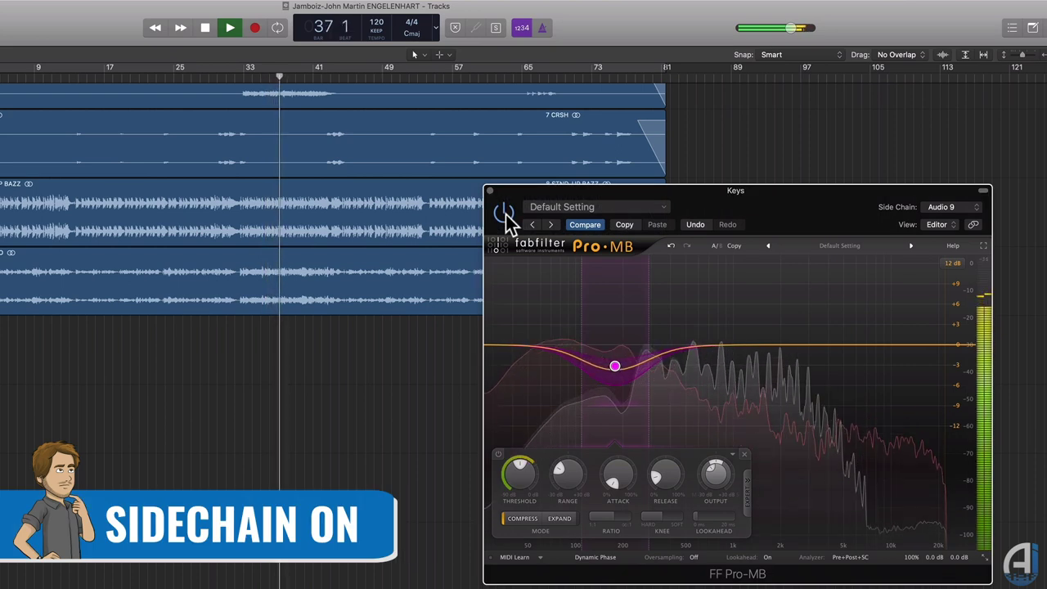
key("space")
left_click(231, 78)
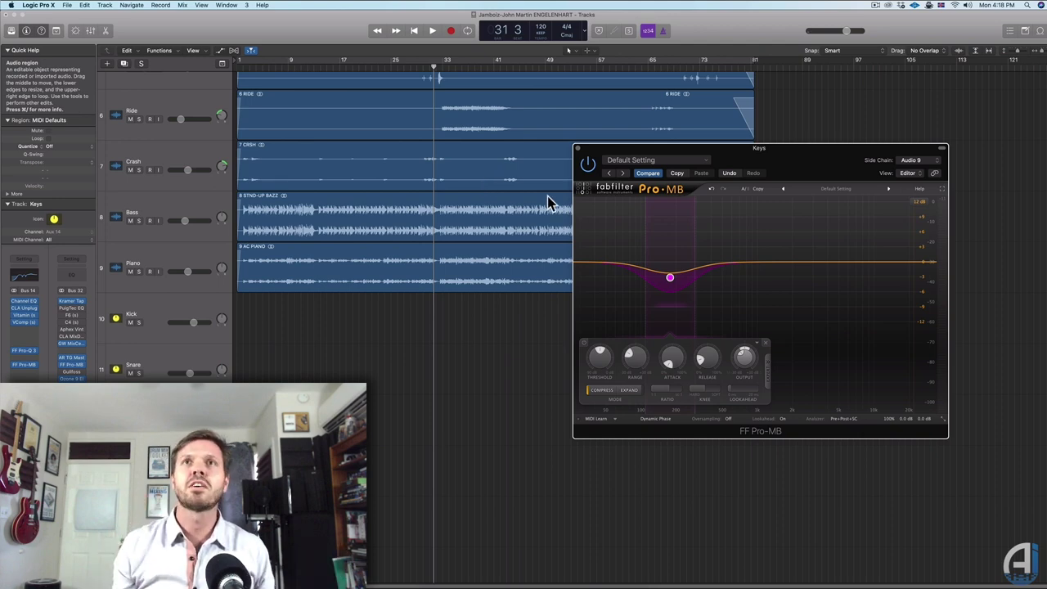
scroll(536, 207, "up", 3)
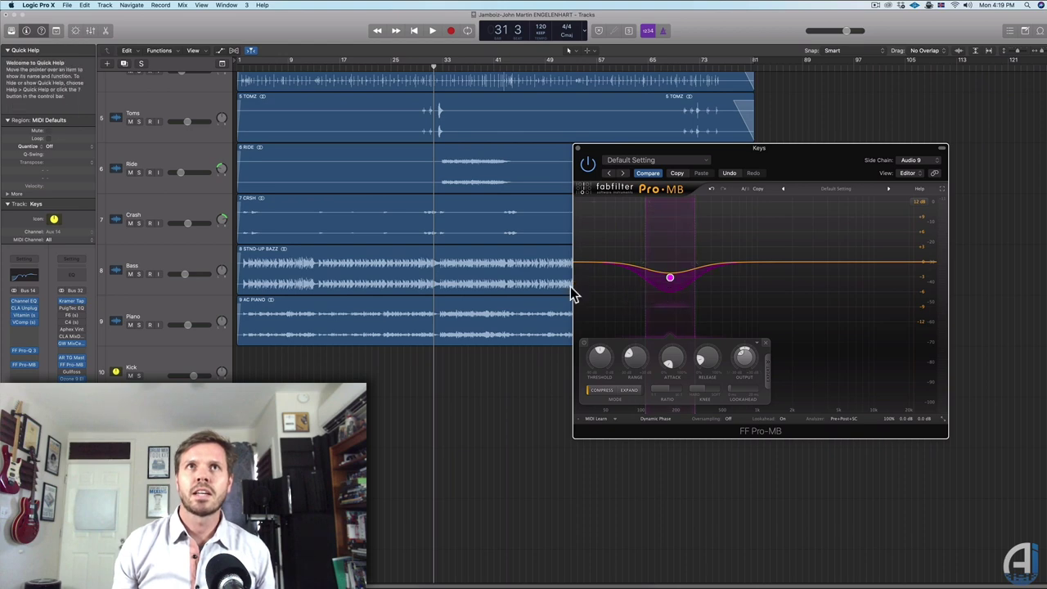
scroll(570, 286, "up", 3)
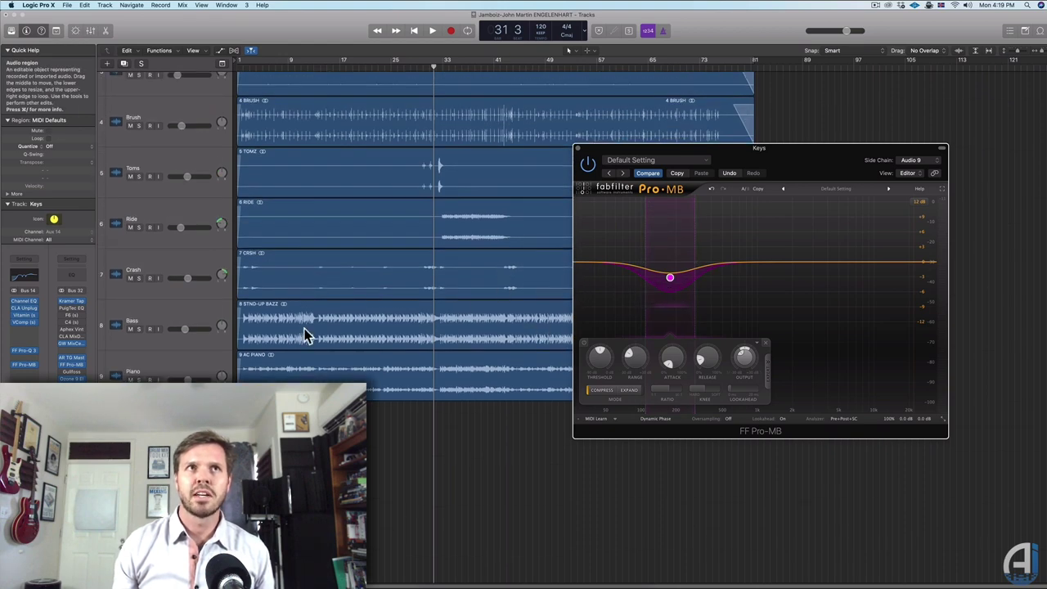
Step: Solo the Bass and Piano tracks, reposition the plugin window, and play from bar 31
left_click(139, 328)
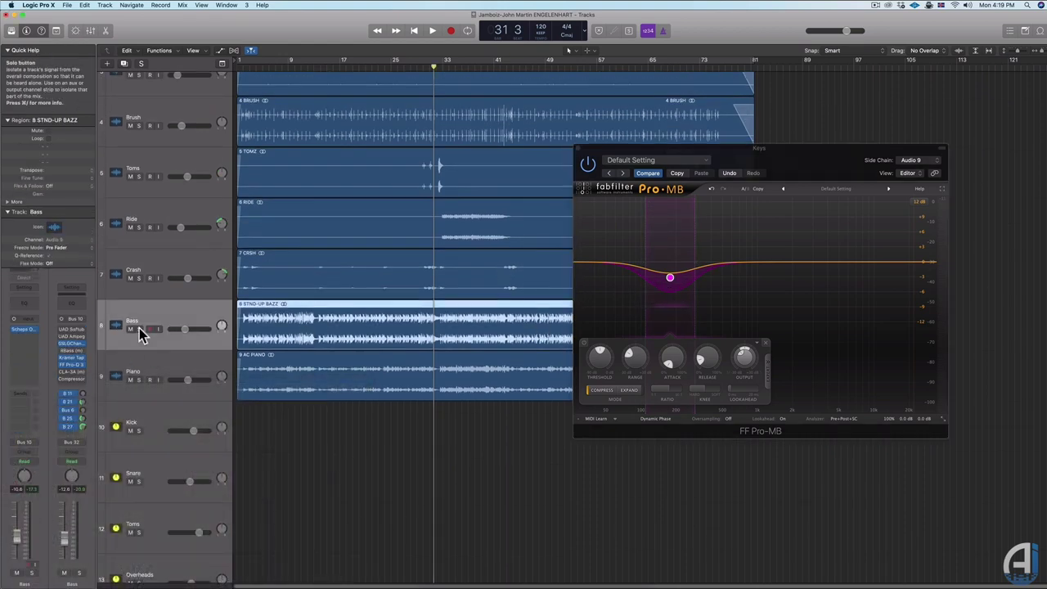
left_click(139, 328)
left_click(139, 379)
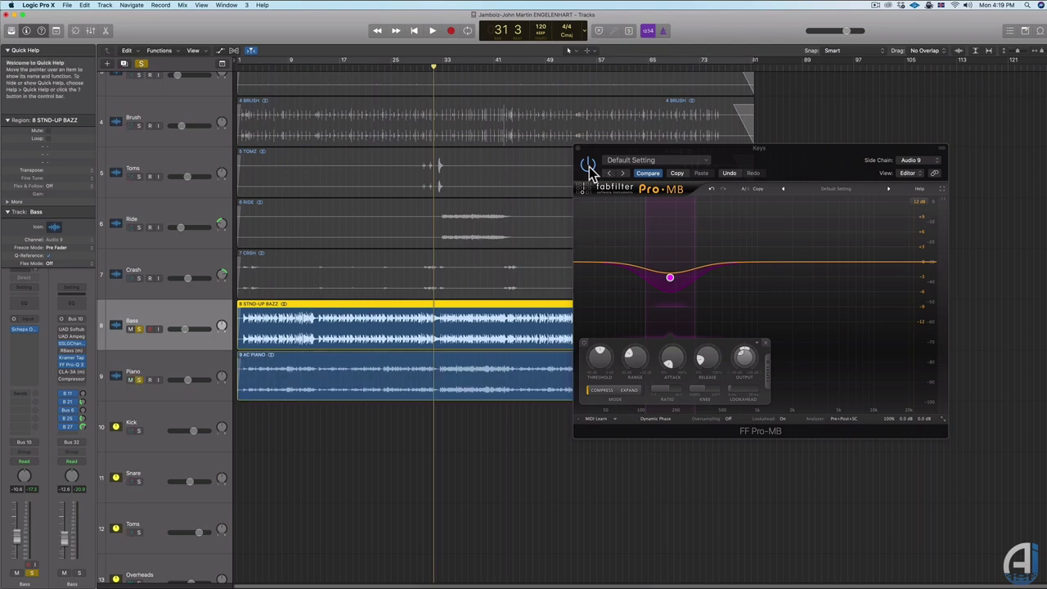
left_click_drag(774, 160, 797, 119)
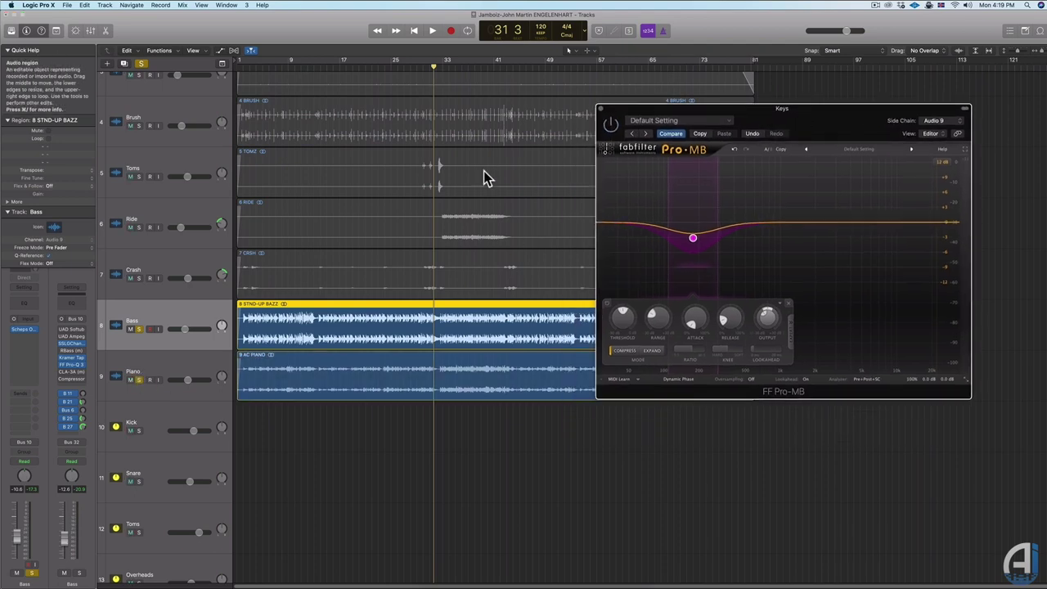
scroll(492, 179, "up", 3)
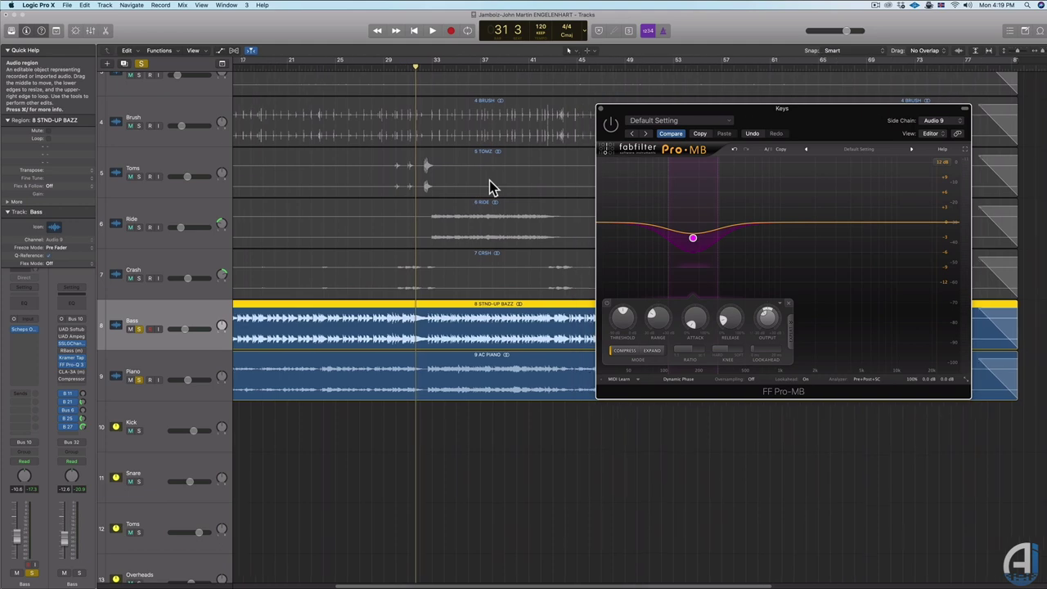
scroll(489, 180, "right", 2)
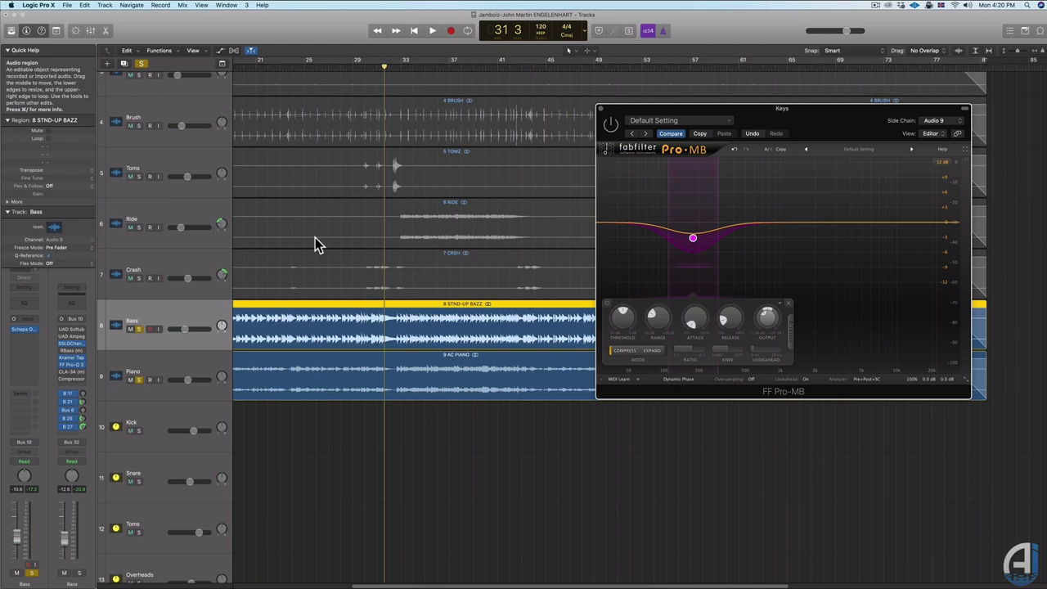
key("space")
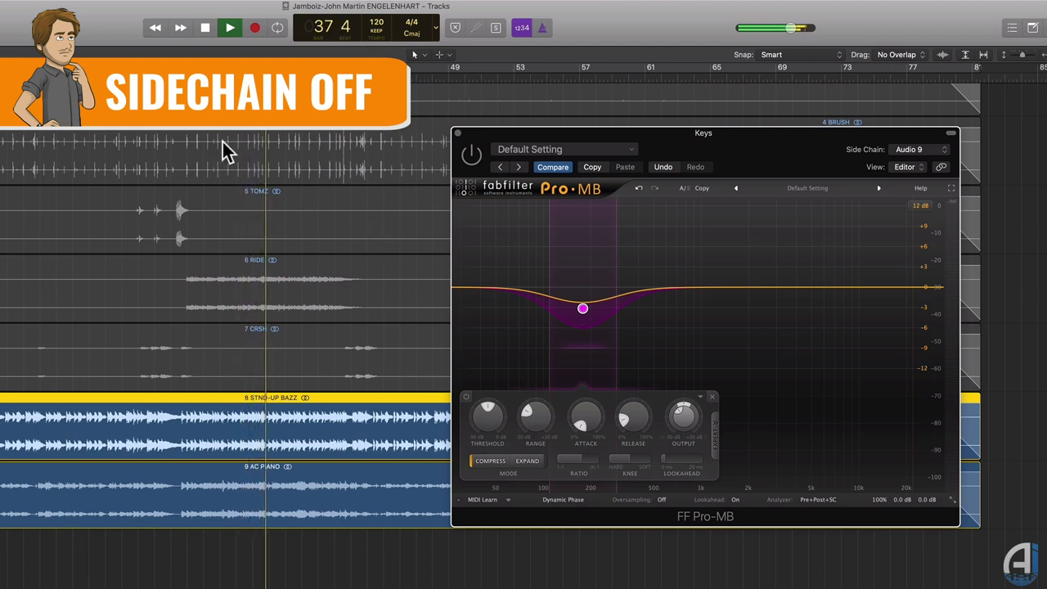
Step: Restart from bar 30 and switch the Keys Pro-MB on, off, then on again while playing
key("space")
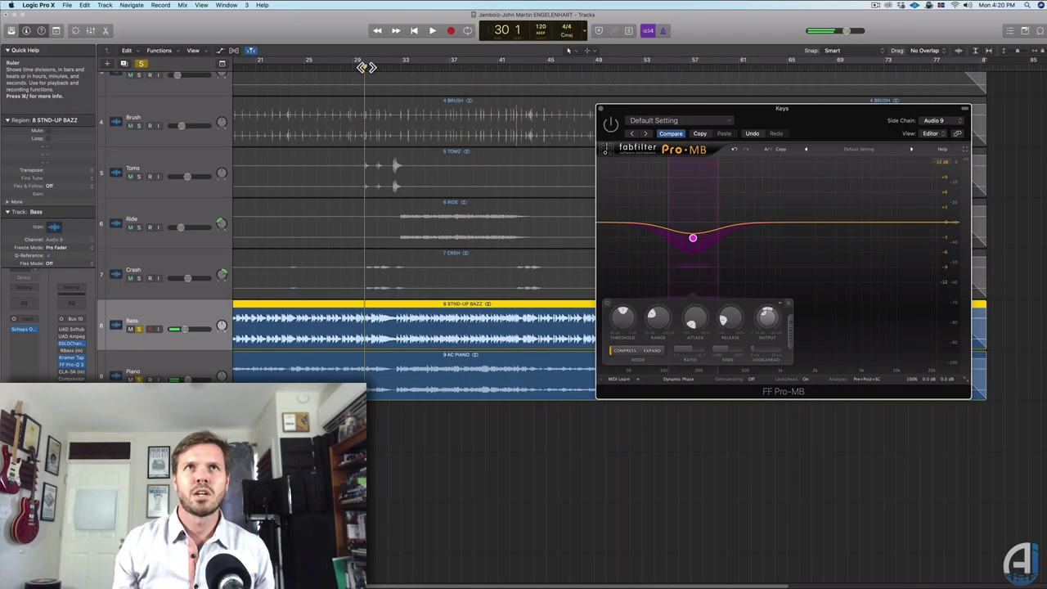
left_click(143, 77)
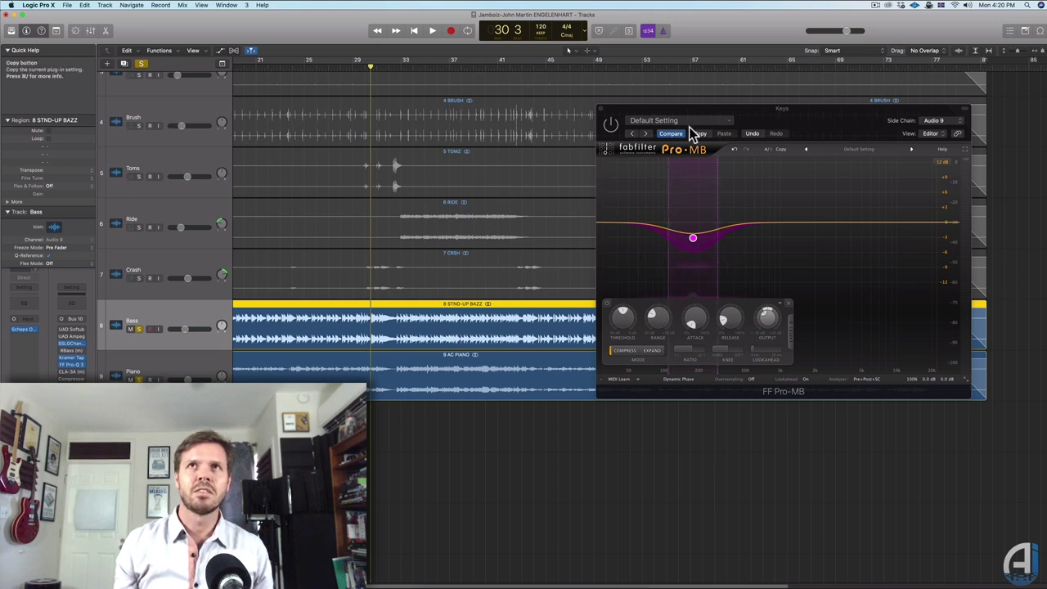
left_click_drag(697, 111, 673, 114)
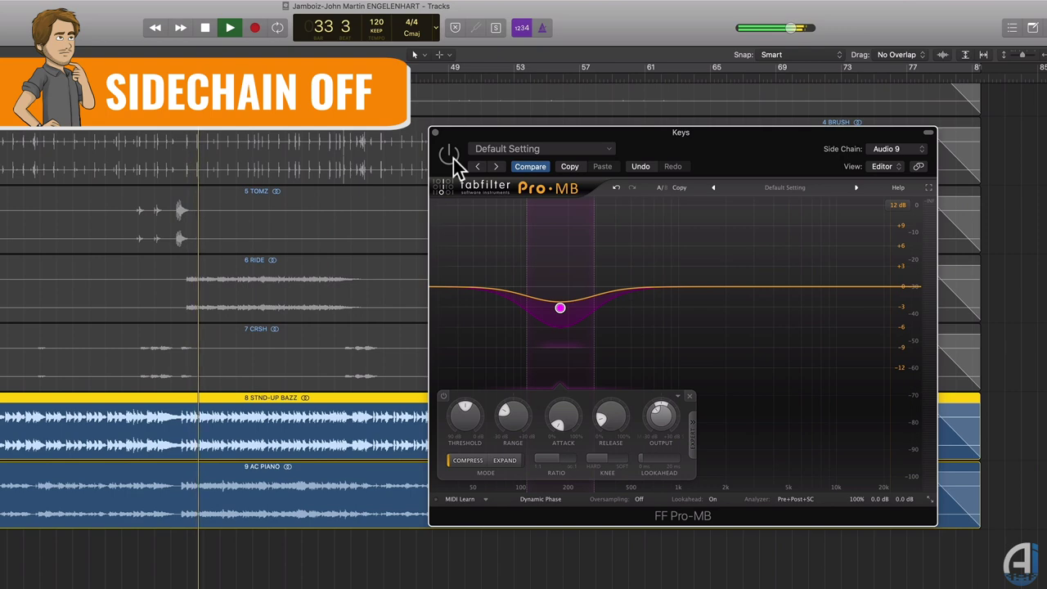
left_click(454, 159)
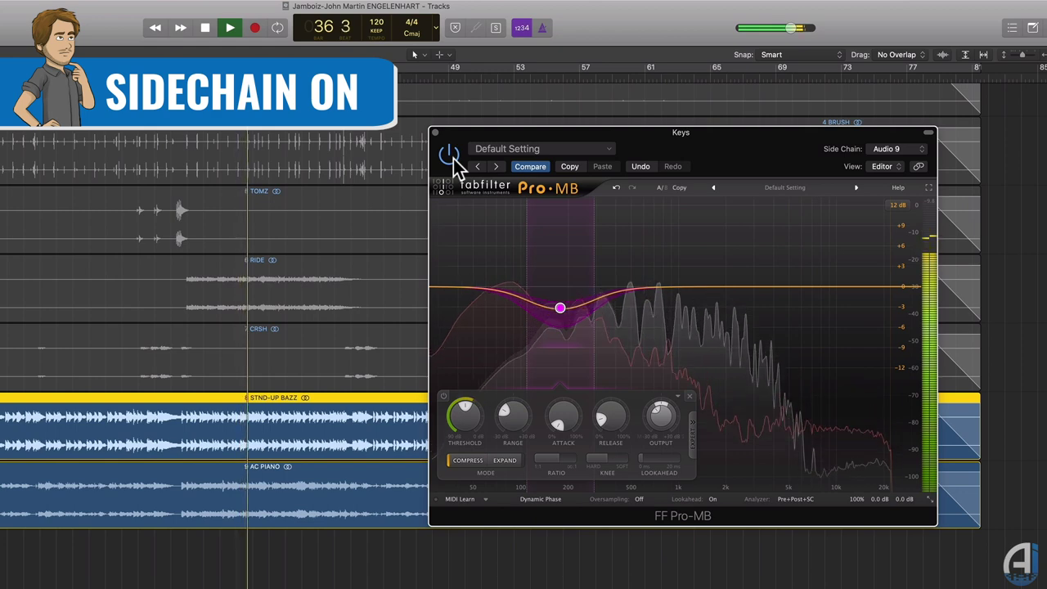
left_click(449, 154)
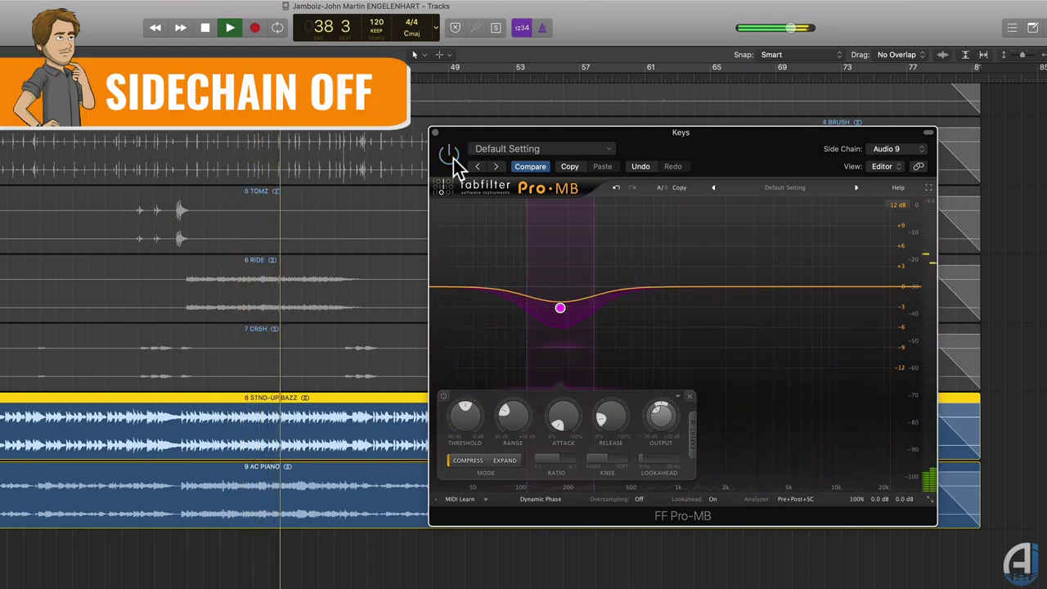
left_click(453, 159)
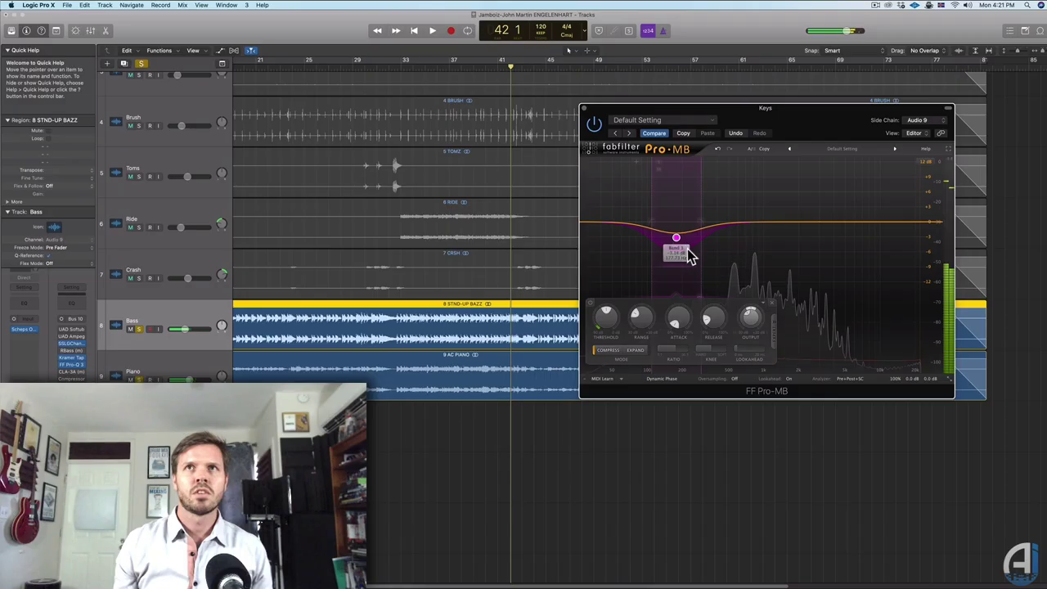
Step: Unsolo the Bass track and play the full mix from bar 29
key("space")
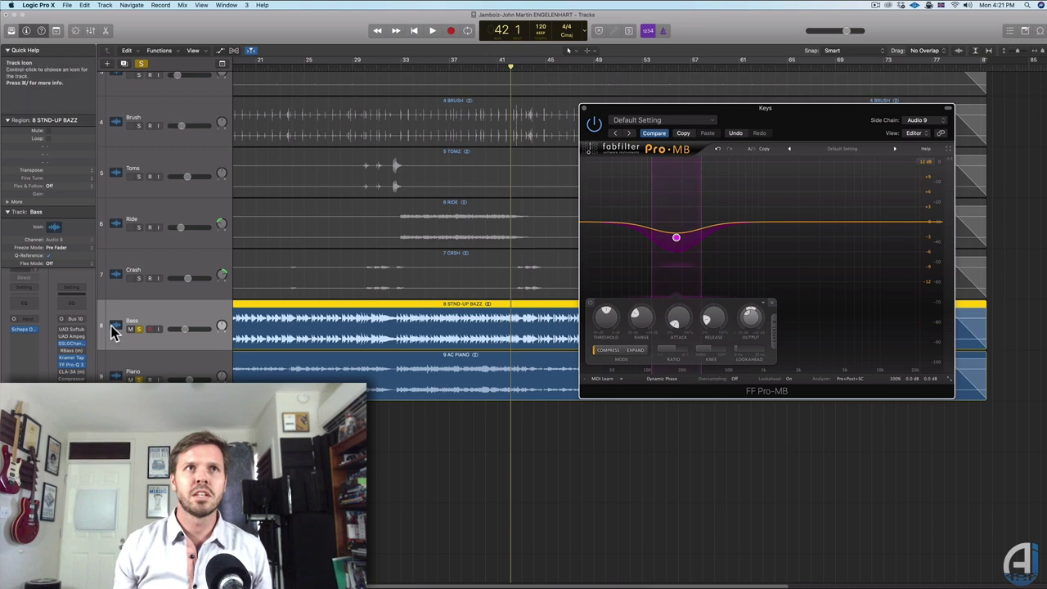
left_click(138, 328)
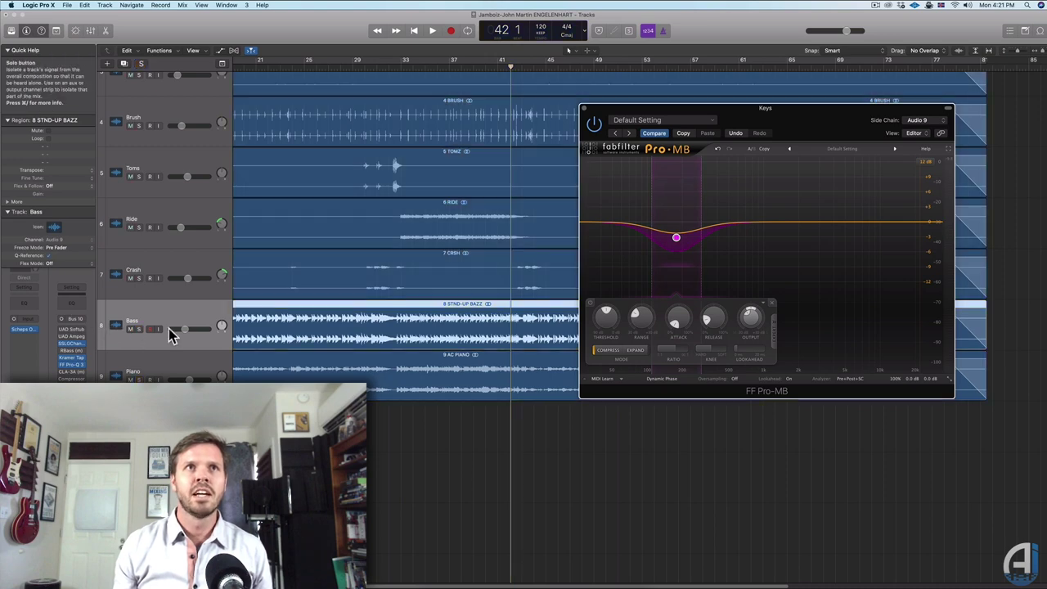
left_click(361, 70)
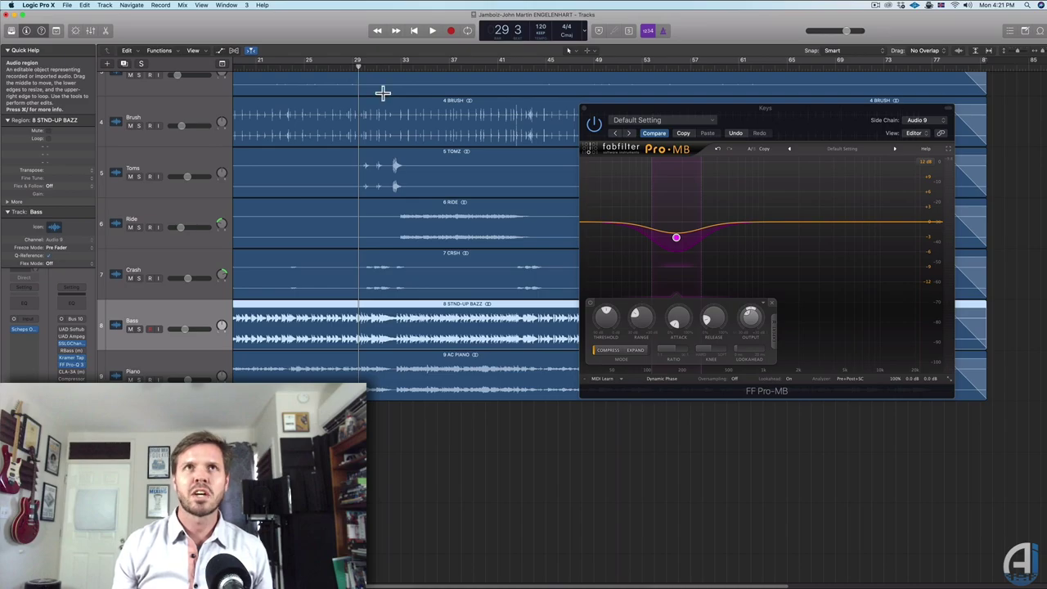
key("space")
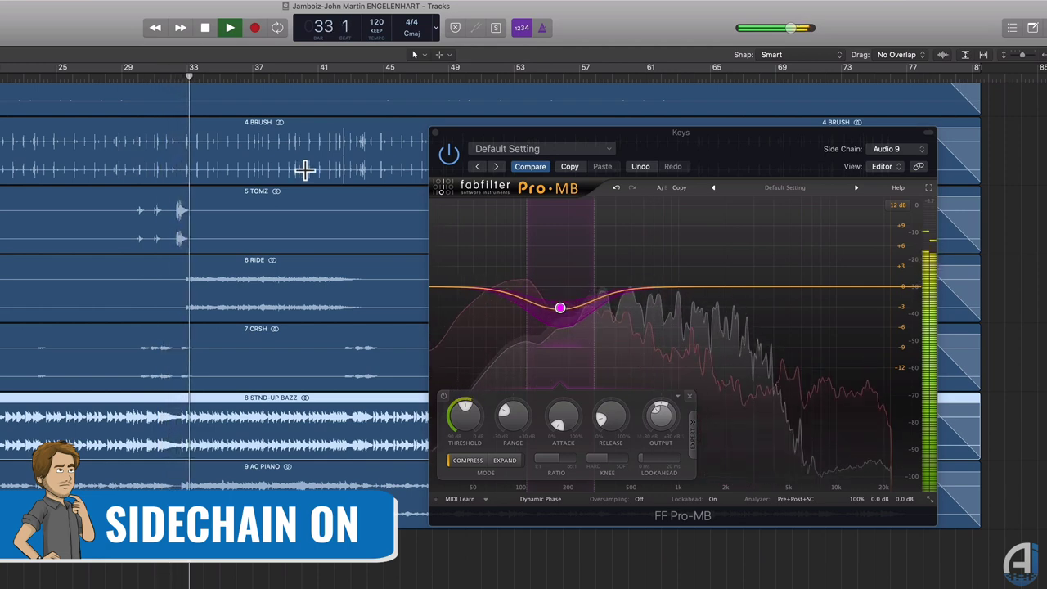
Step: Bypass and re-enable Pro-MB to compare the mix, move its window right, and stop at bar 42
left_click(450, 157)
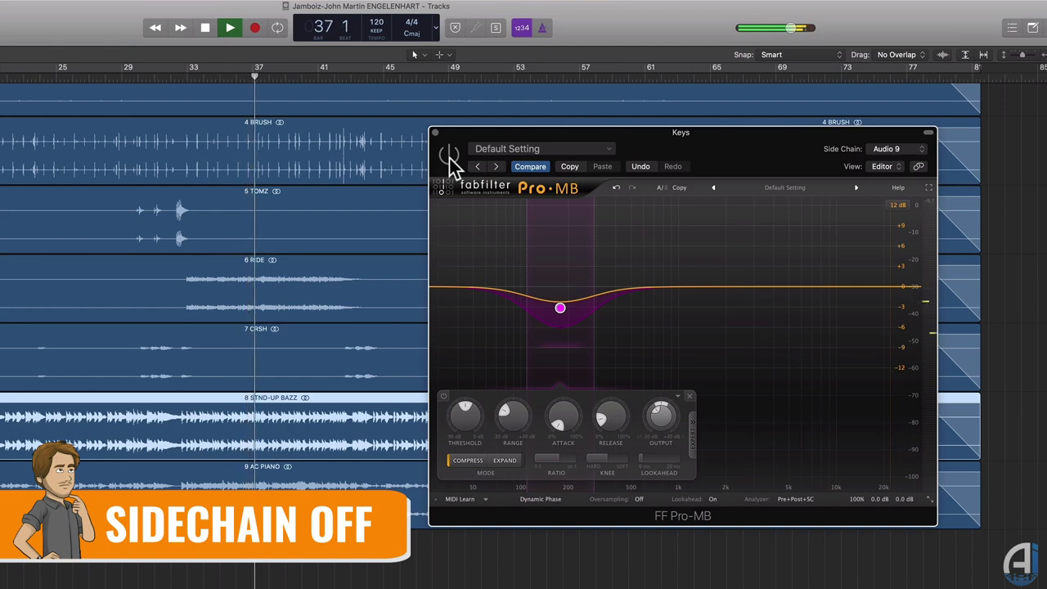
left_click(449, 158)
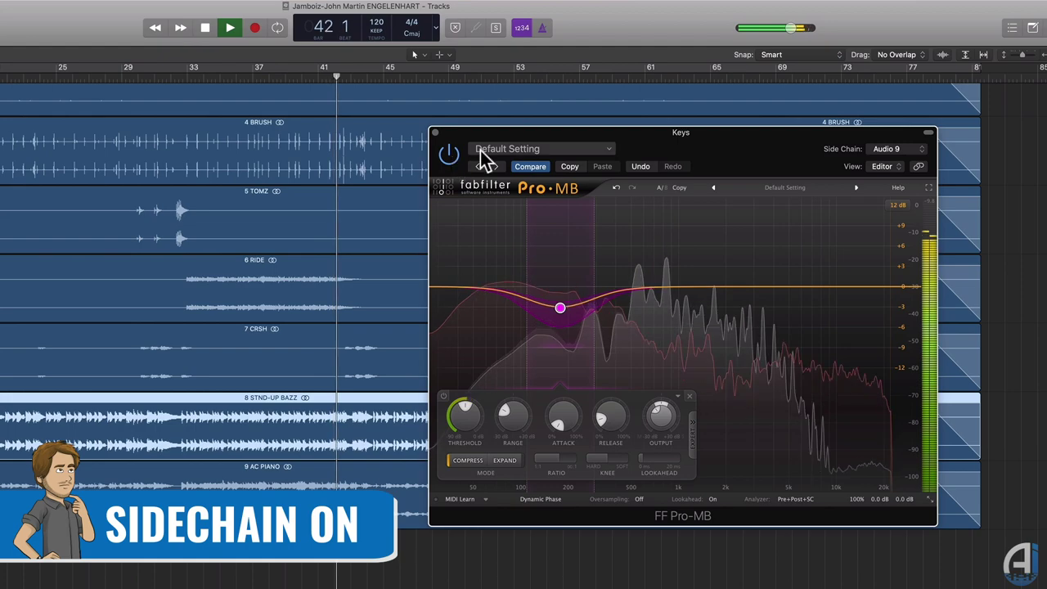
left_click_drag(480, 140, 598, 150)
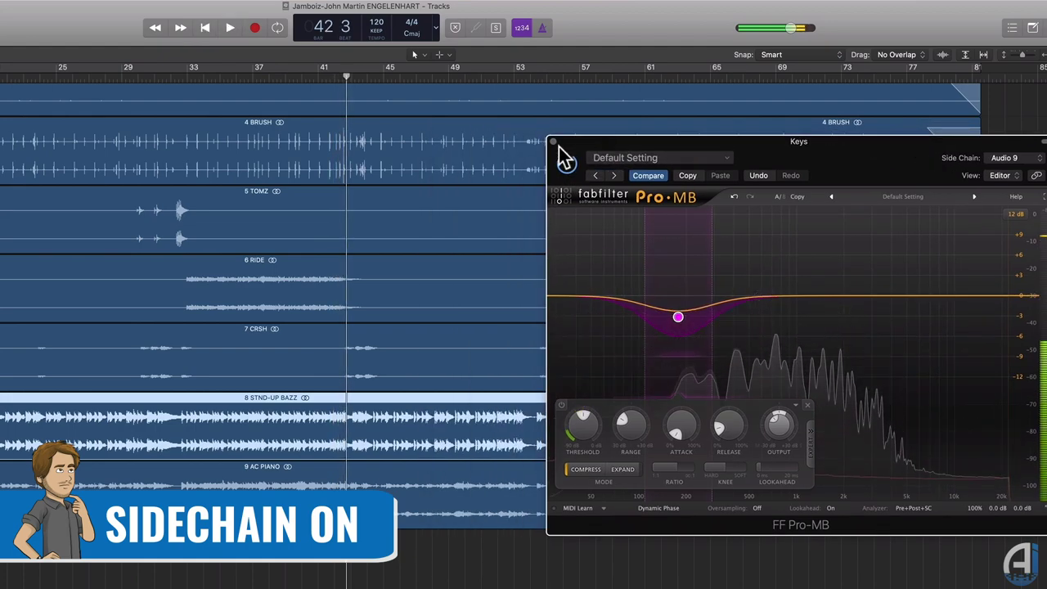
key("space")
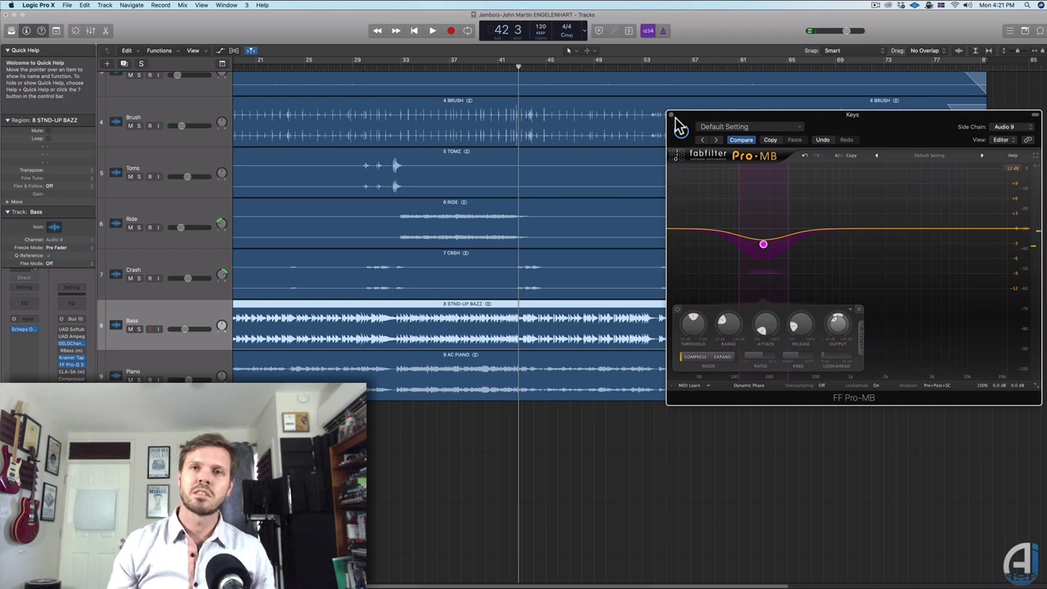
Step: Switch to the Mixer view with the X key
key("x")
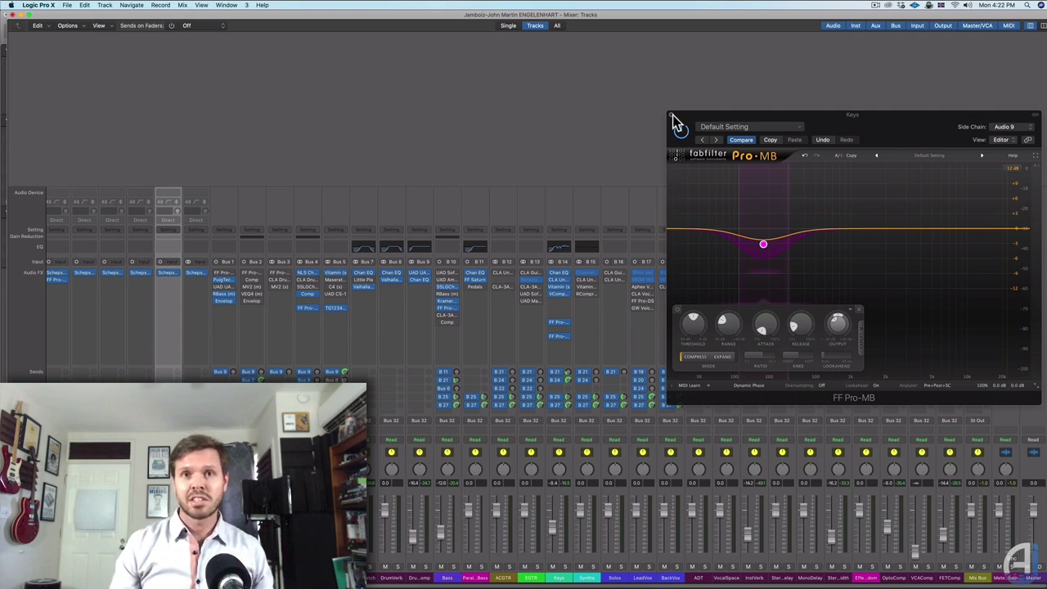
Step: Open the Keys Pro-Q 3, try a bell boost near 139.5 Hz at +11.33 dB, then flatten and disable it
left_click(556, 336)
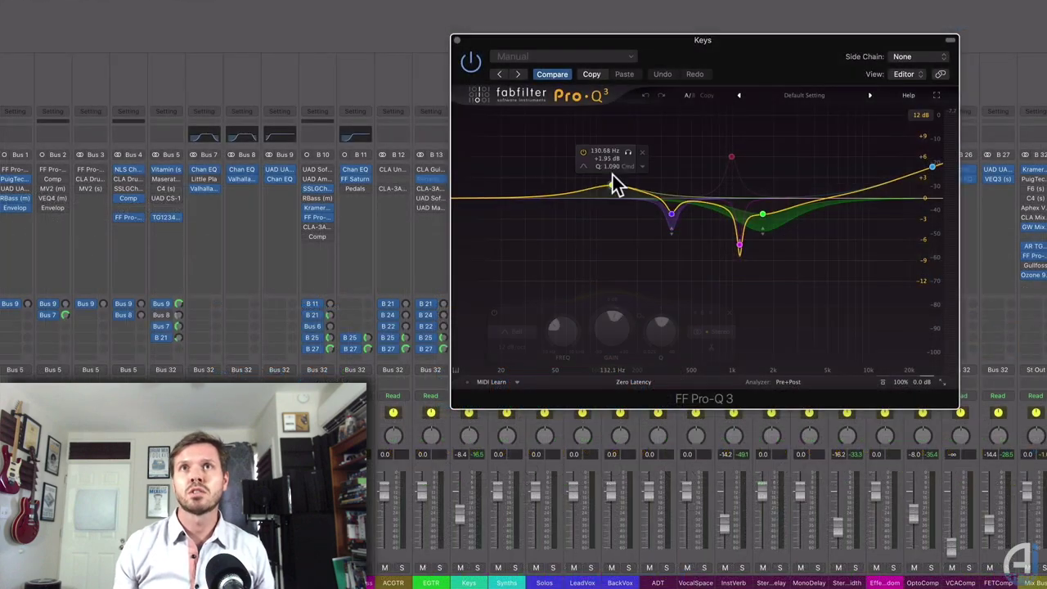
left_click_drag(612, 175, 613, 145)
scroll(612, 145, "up", 3)
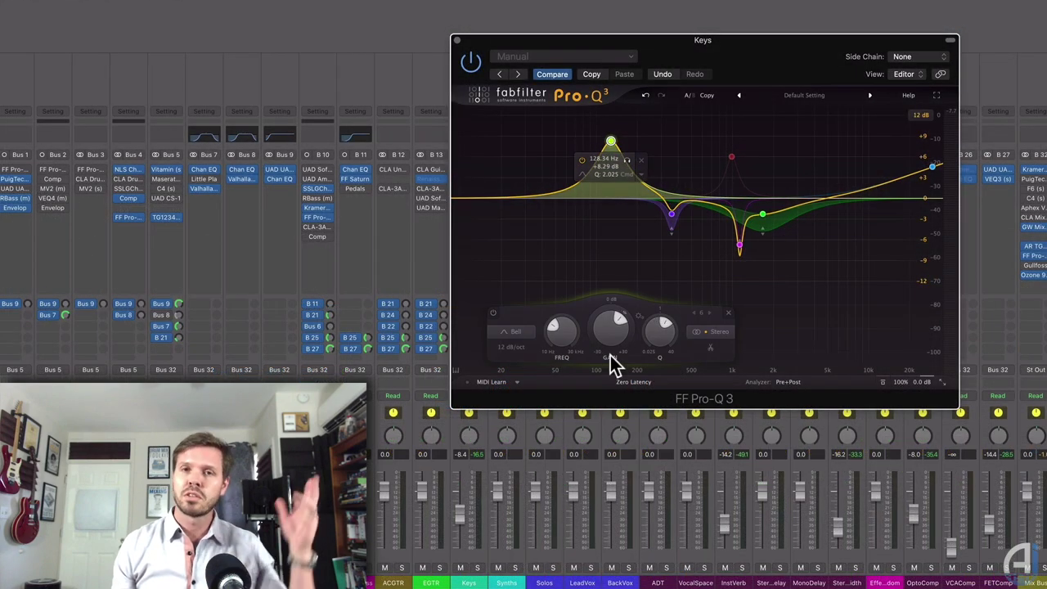
left_click_drag(610, 142, 577, 184)
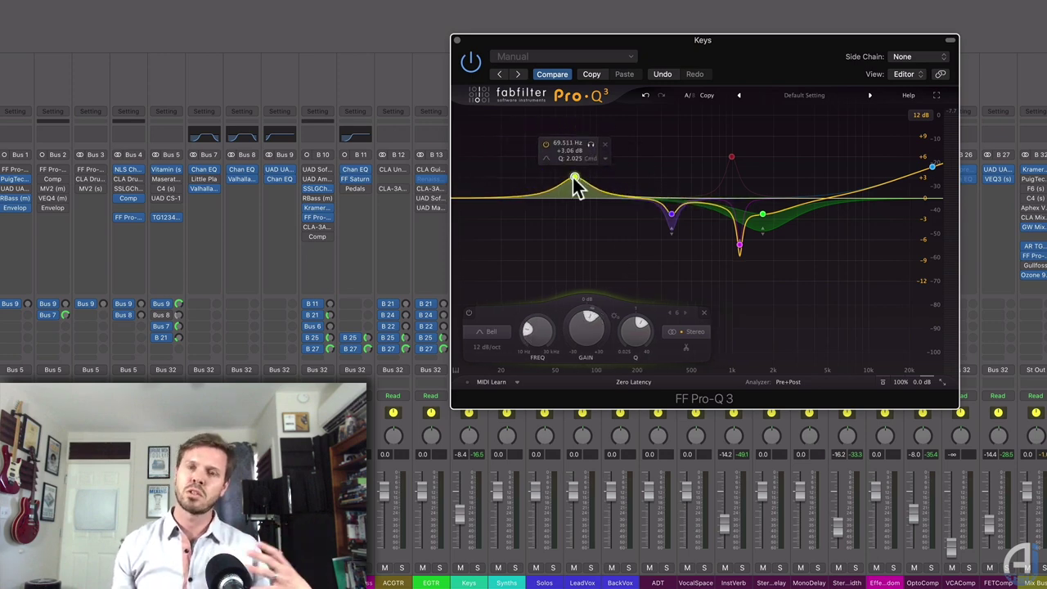
left_click_drag(575, 178, 744, 125)
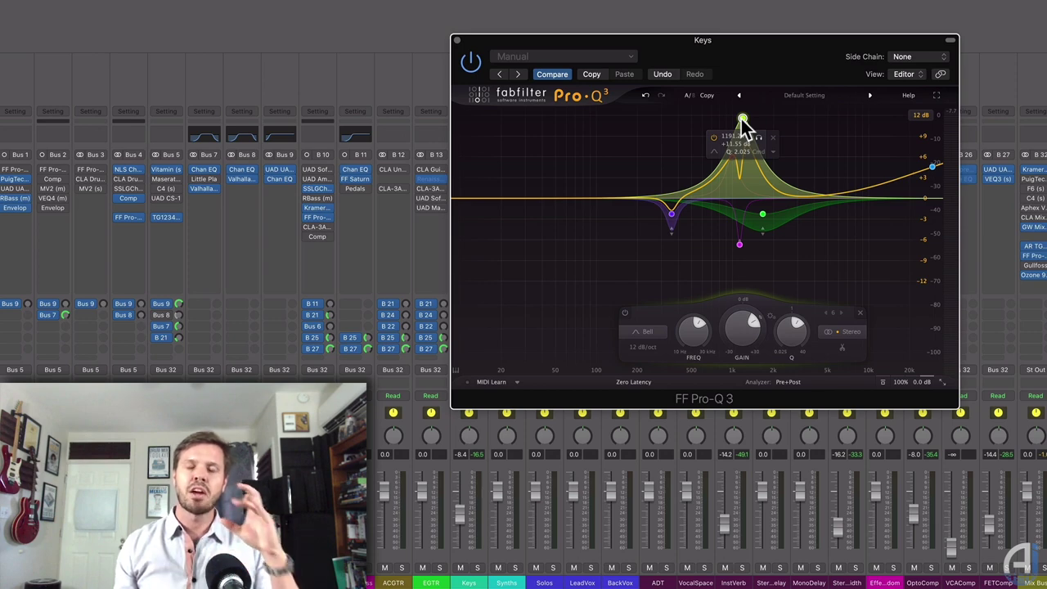
left_click_drag(742, 120, 553, 200)
double_click(554, 201)
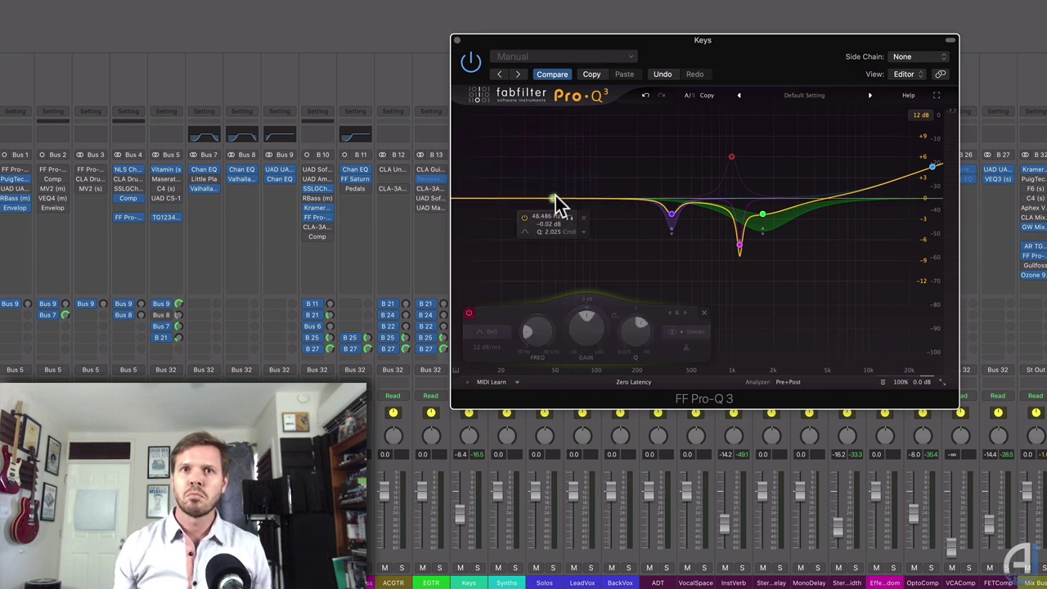